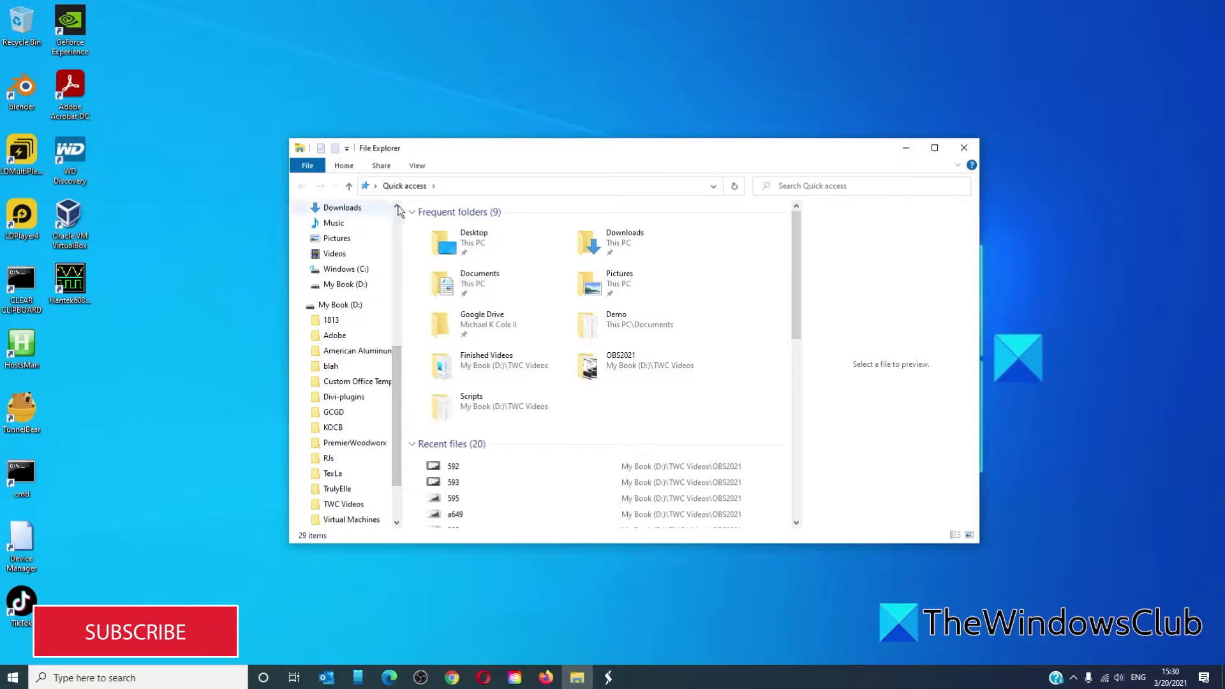
- Navigate to C:\Windows\SoftwareDistribution using the address bar's autocomplete suggestion
click(467, 187)
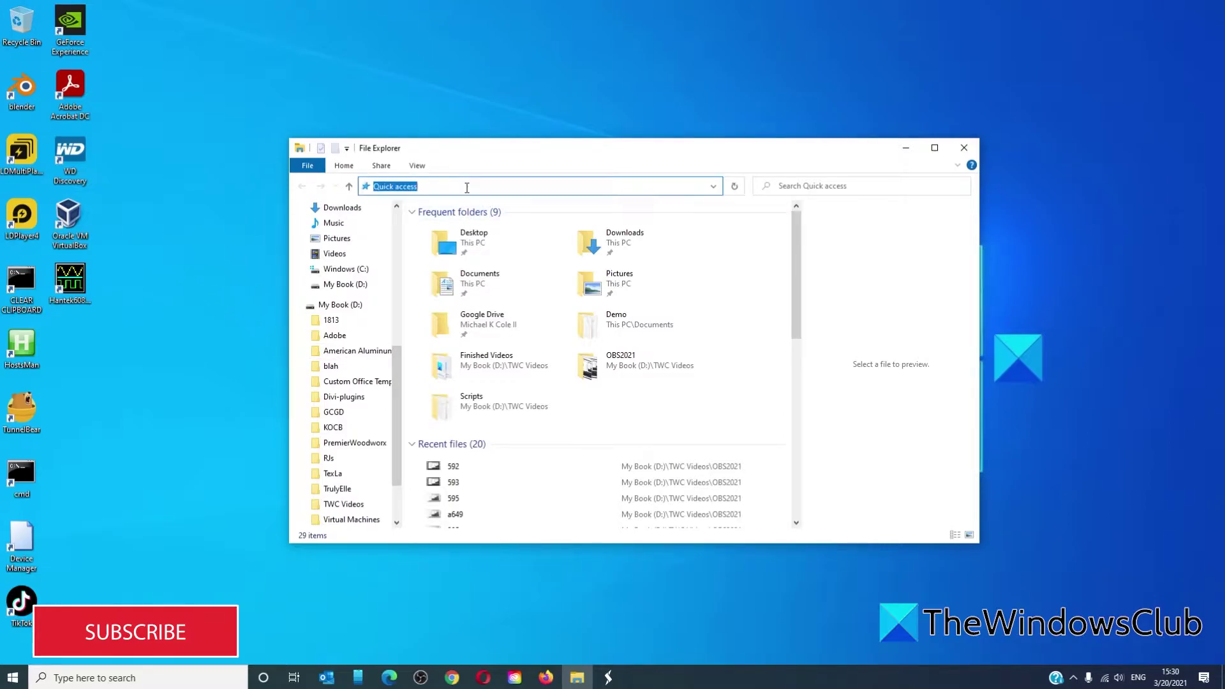
text(c:\windows\soft)
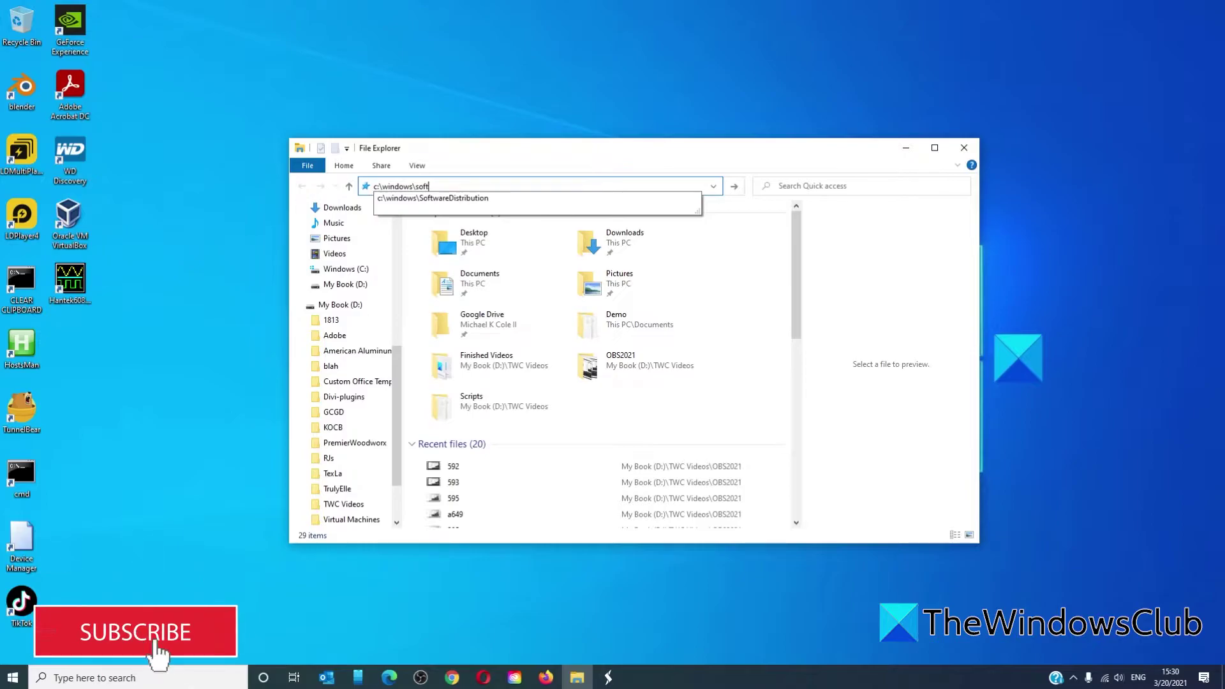
text(ware)
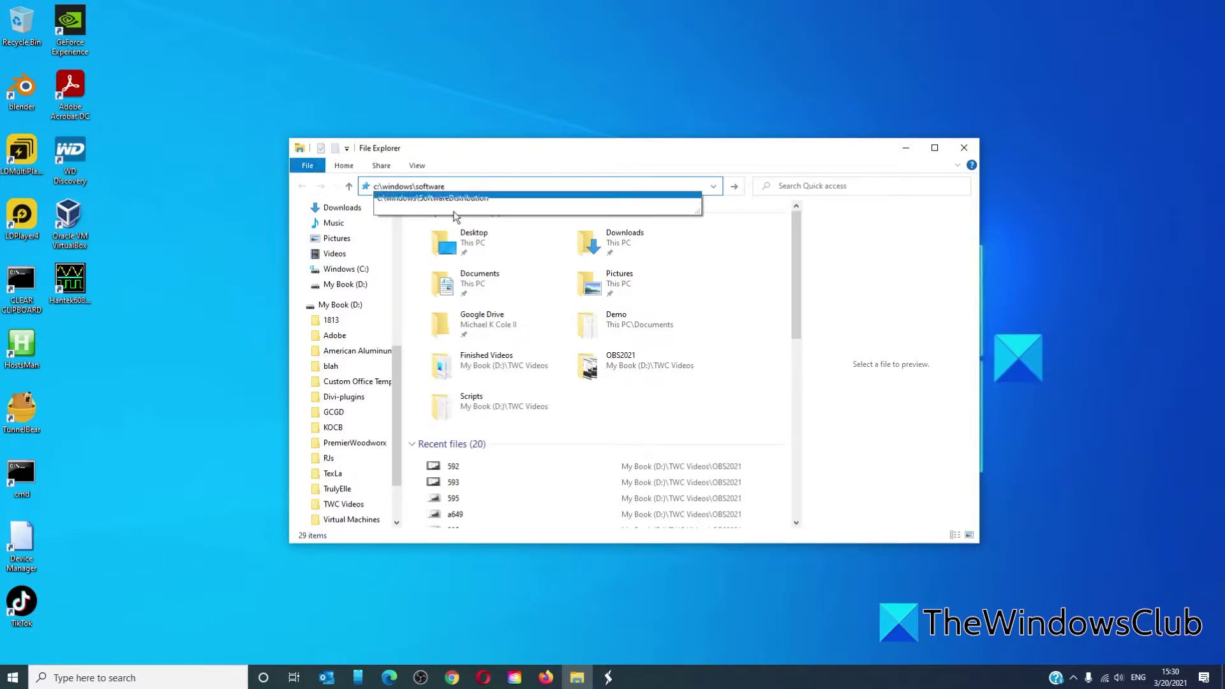
click(491, 200)
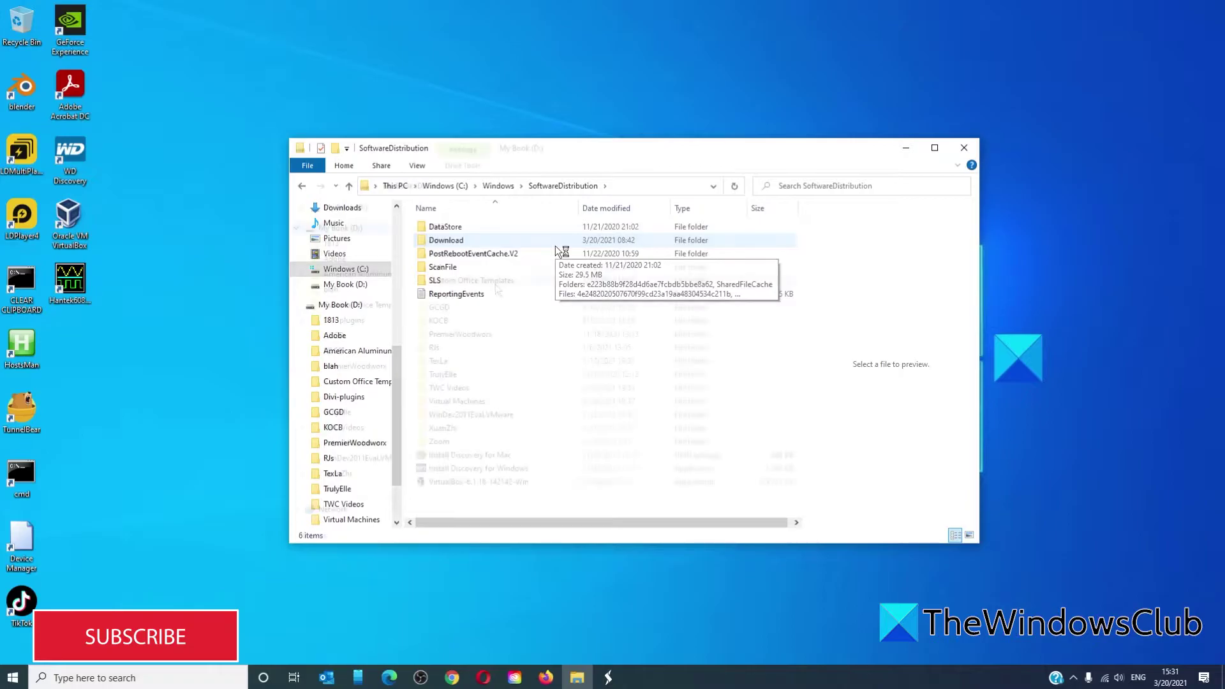
- Create a folder named windowsupdatedownload on the My Book (D:) drive
click(345, 284)
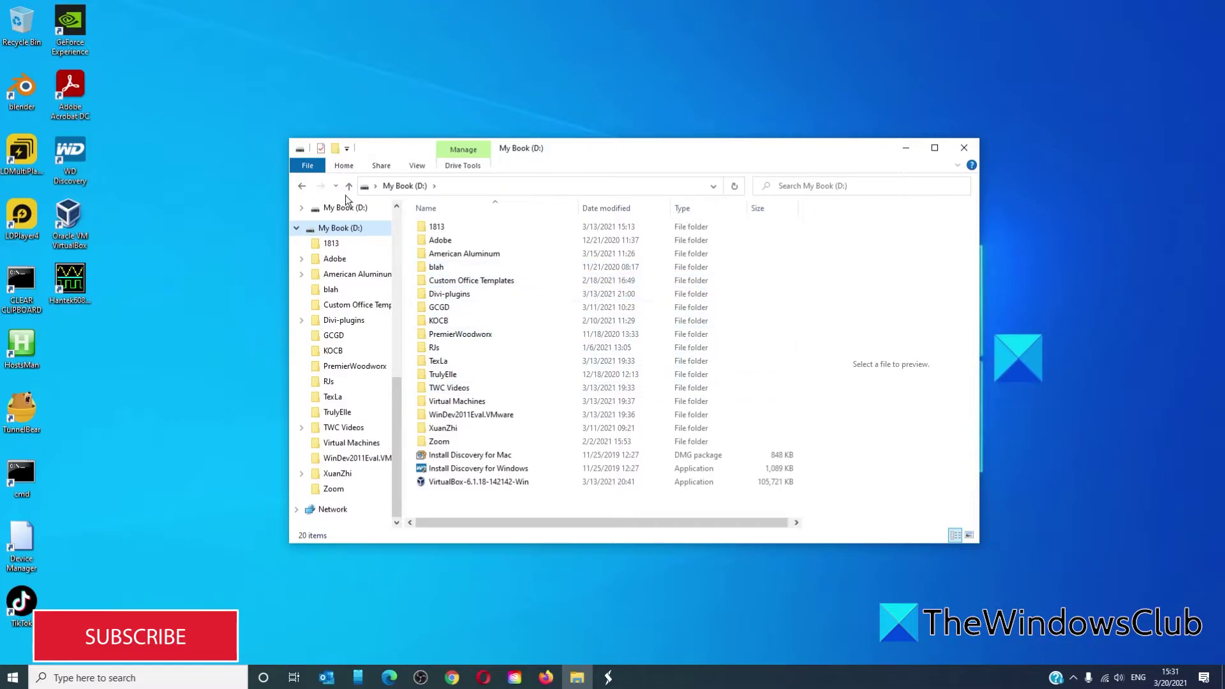
click(334, 149)
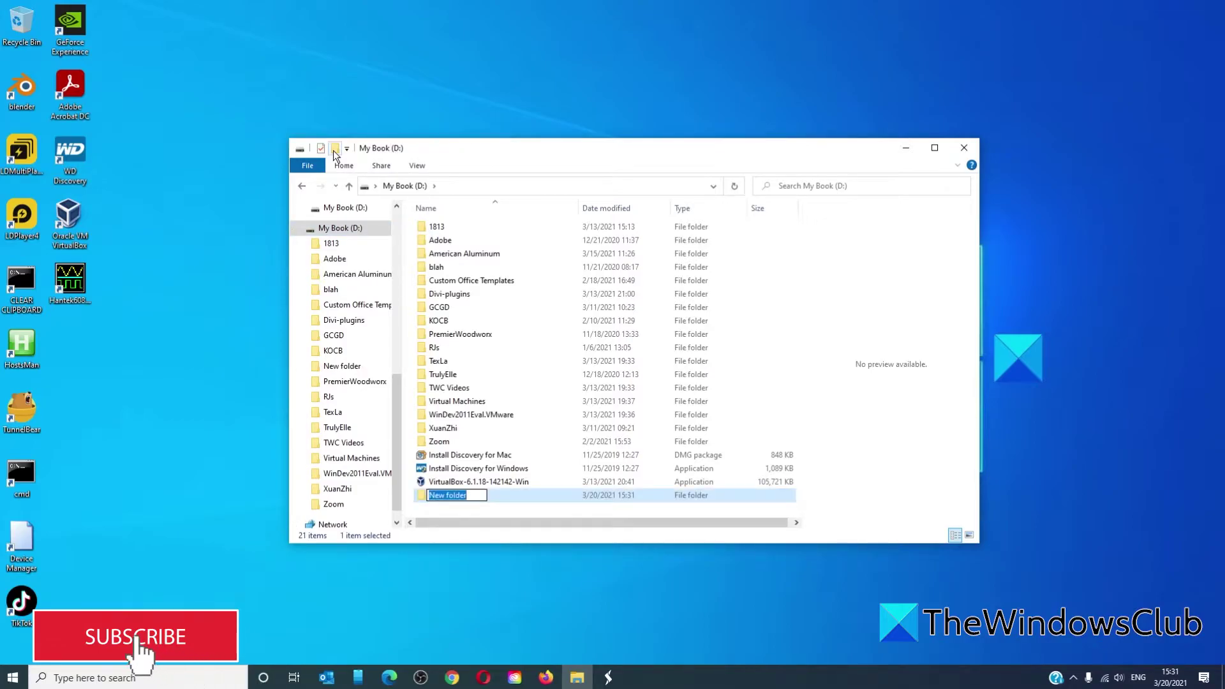
text(wind)
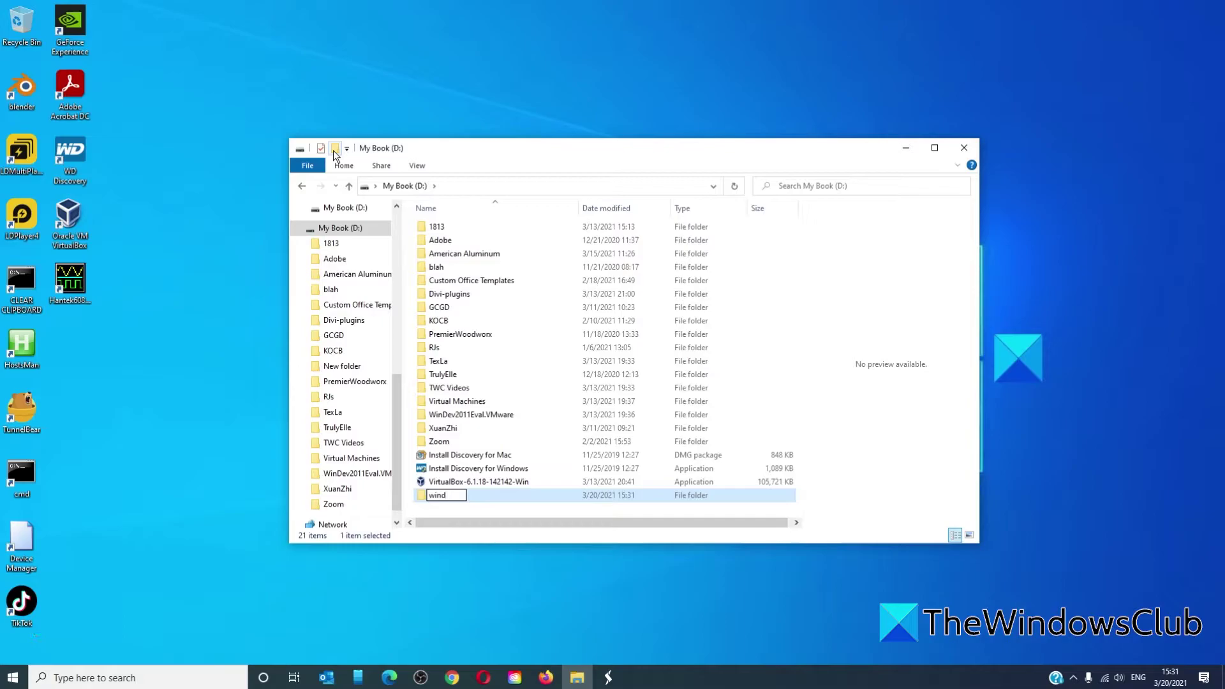
text(owsupdatedownload)
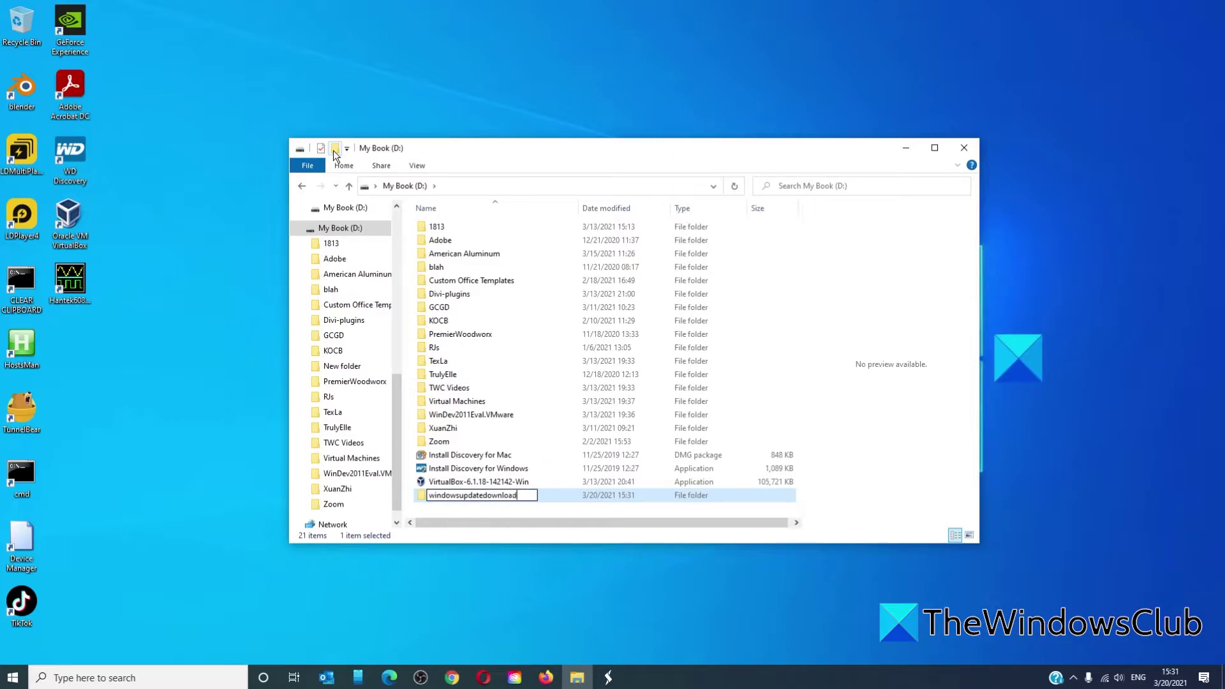
key(Return)
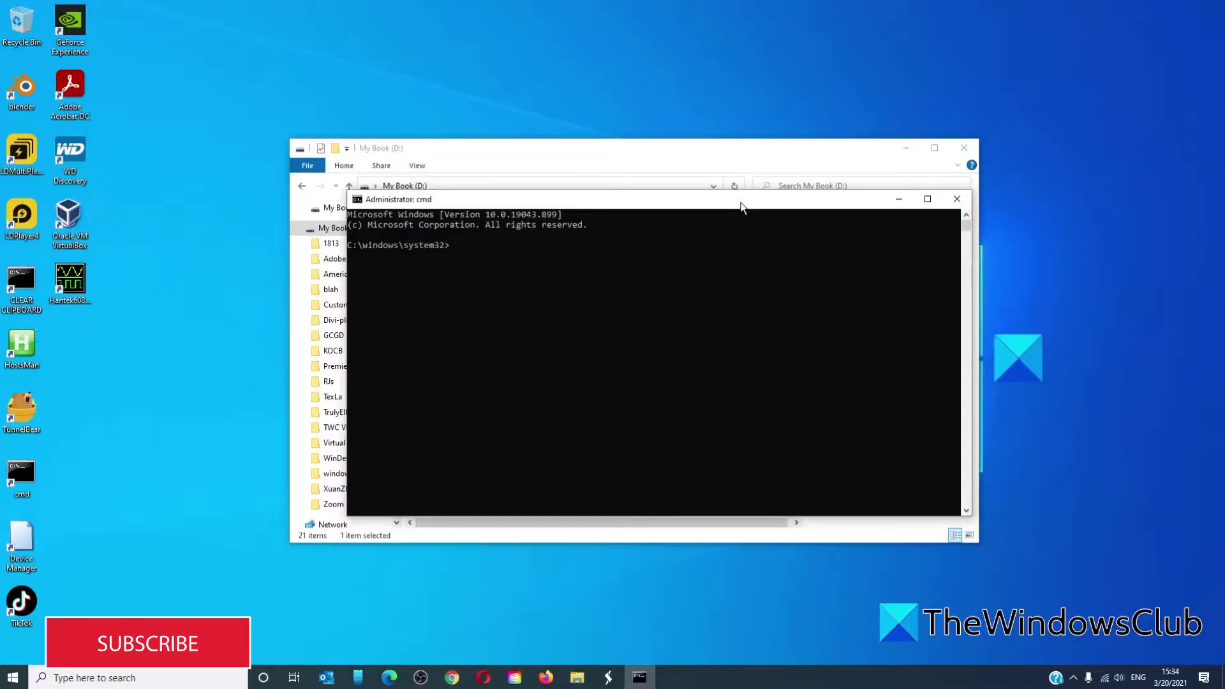
- Stop the Windows Update service with net stop wuauserv
text(net stop wuauserv)
key(Return)
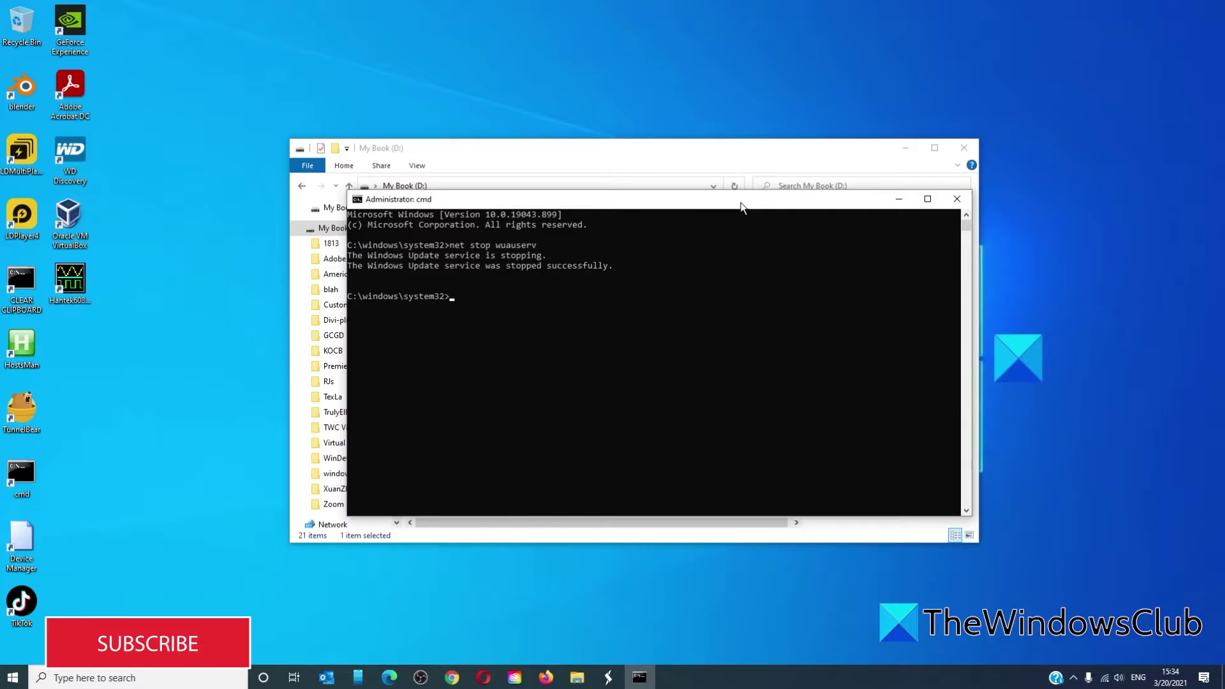
- Rename C:\Windows\SoftwareDistribution to softwaredistribution.old
click(894, 199)
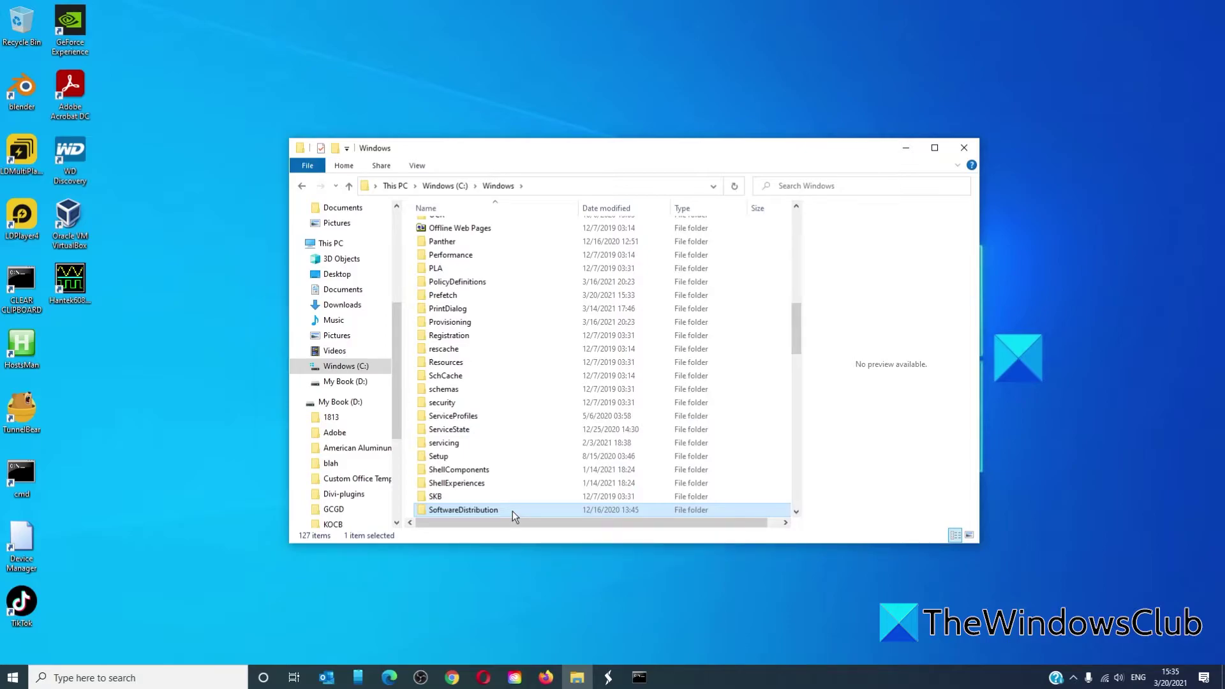
right_click(511, 511)
click(538, 483)
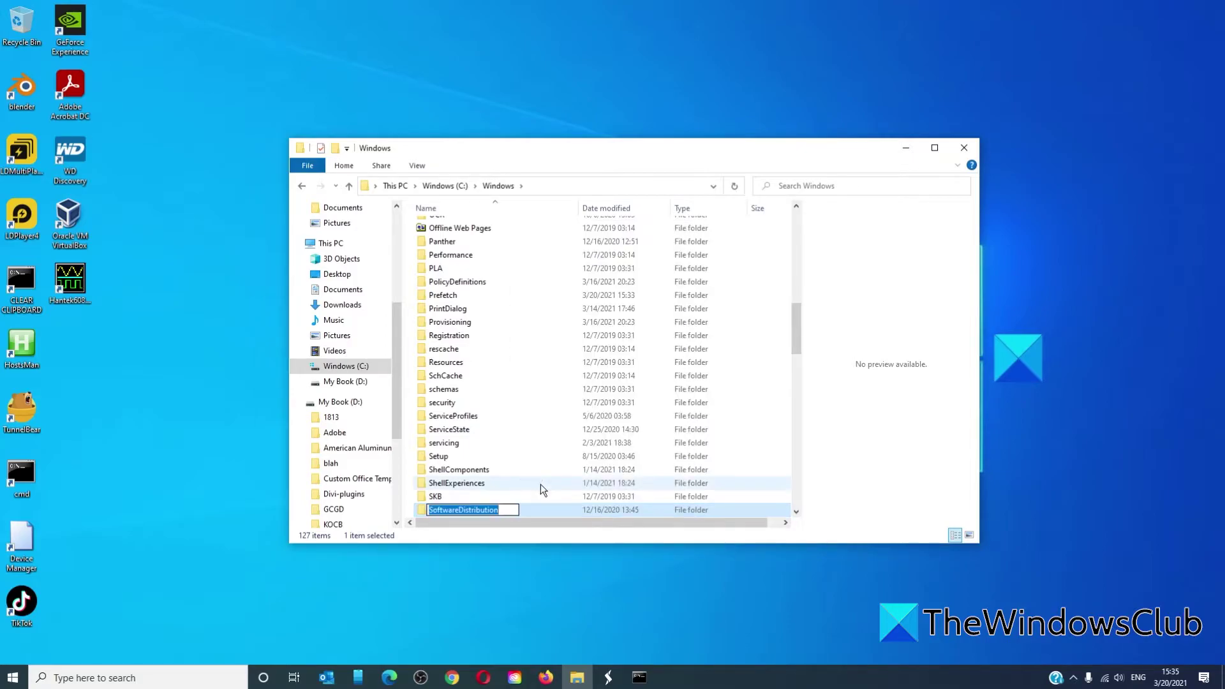
text(softwar)
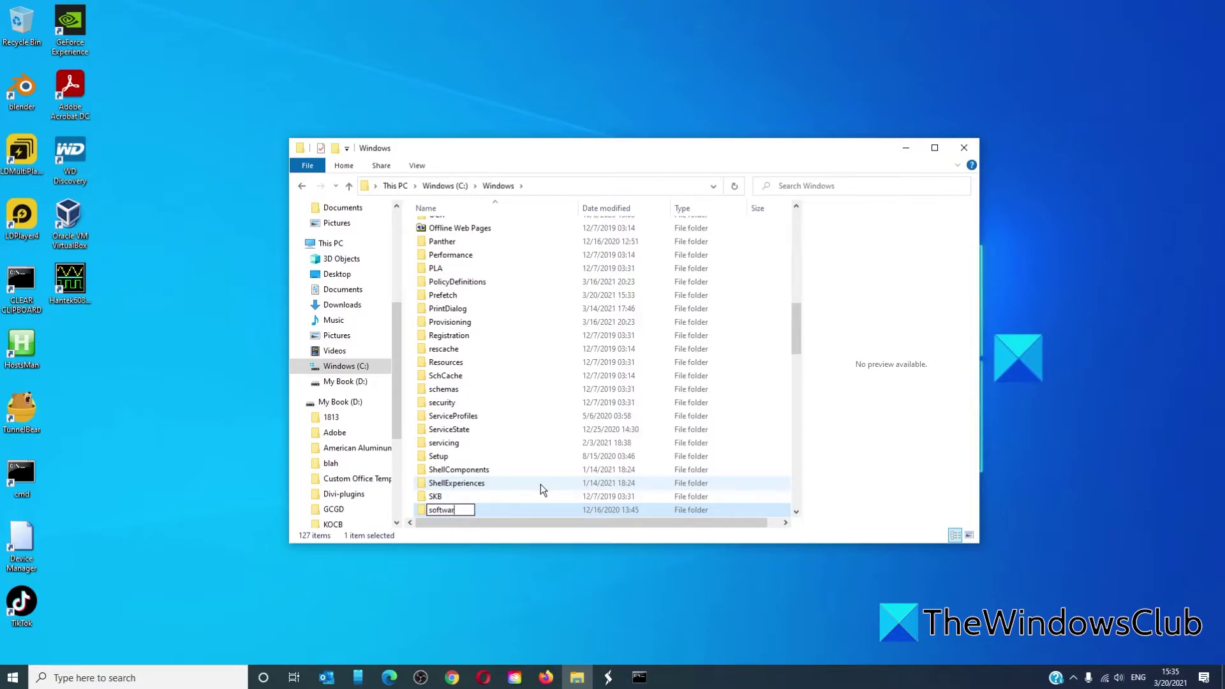
text(edistroub)
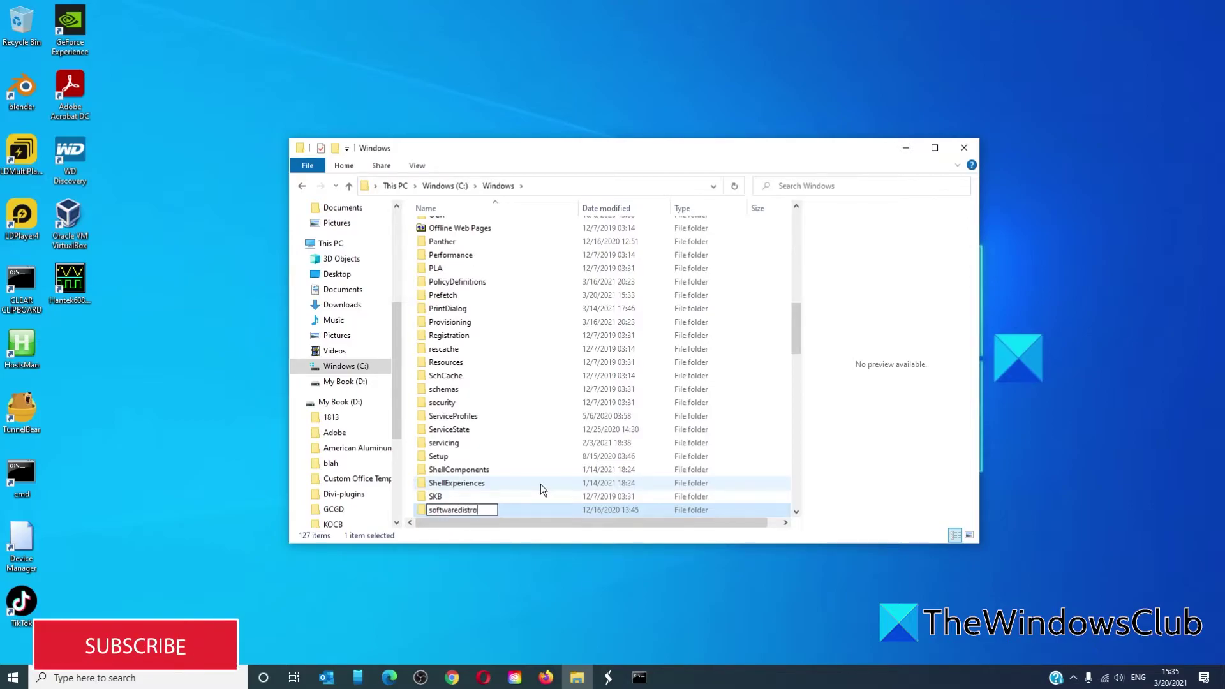
key(BackSpace)
key(BackSpace)
key(BackSpace)
text(ibution.)
key(Return)
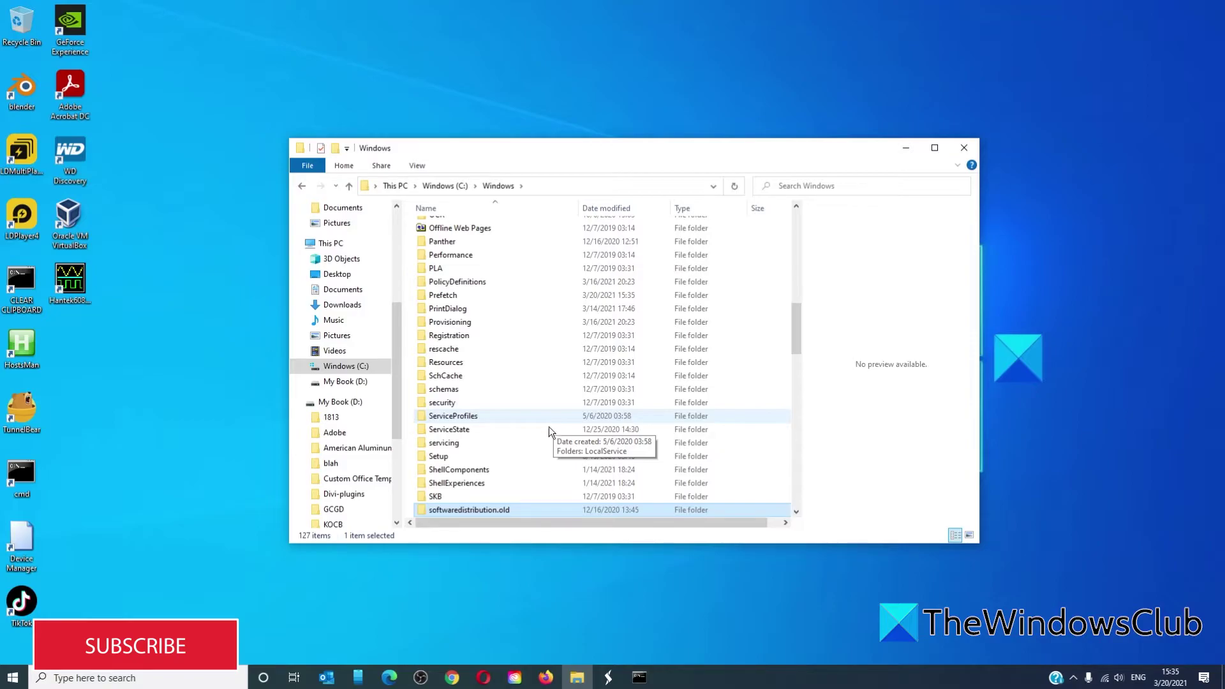
- Run mklink /j c:windows\softwaredistribution d:windowsupdatedownload, which fails with a path-not-found error
click(640, 679)
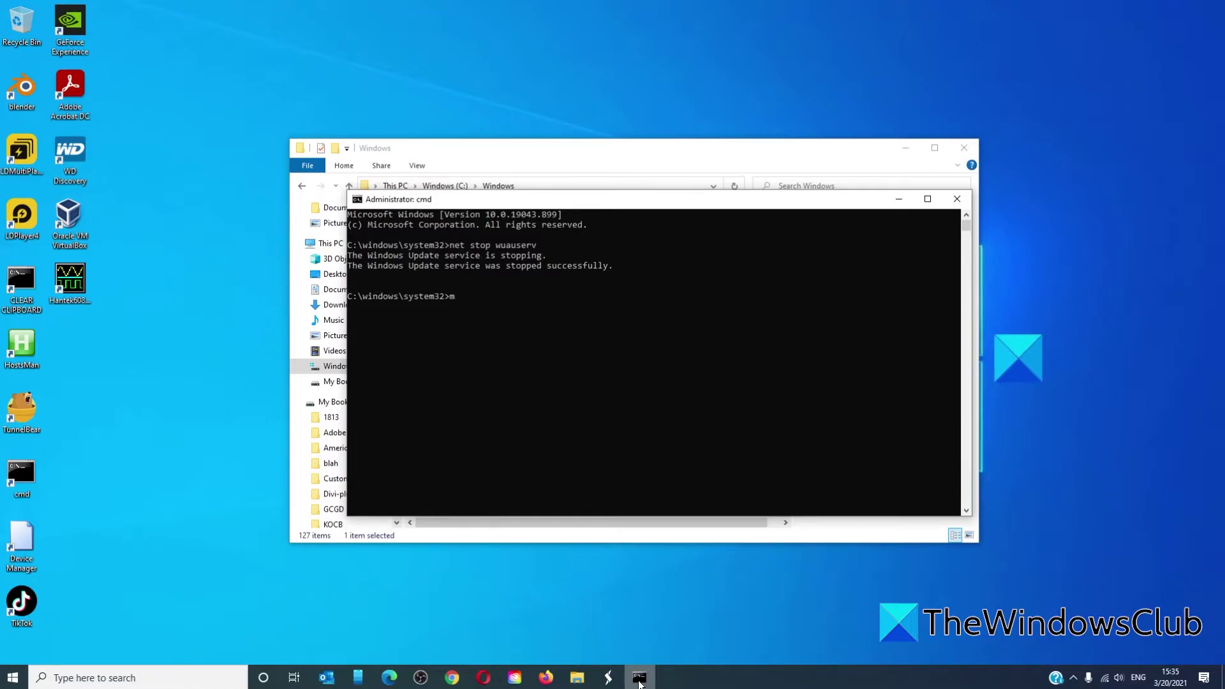
text(klink /)
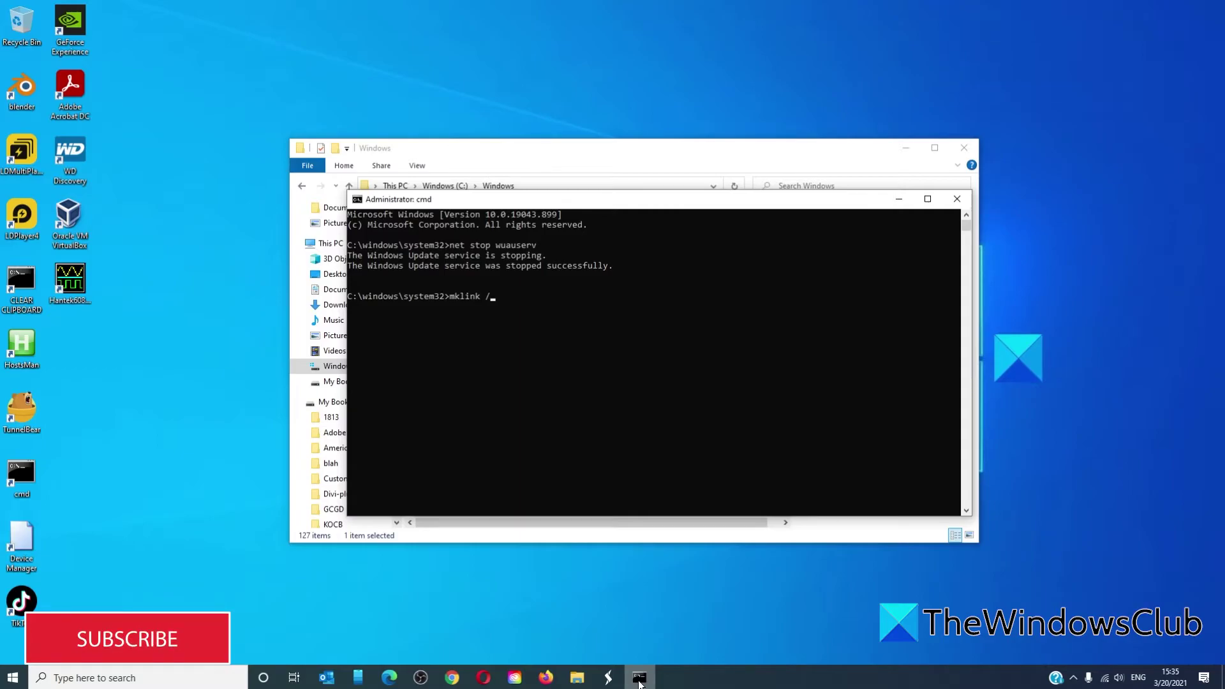
text(j c:windows\soc)
key(BackSpace)
text(ftwaredistriub)
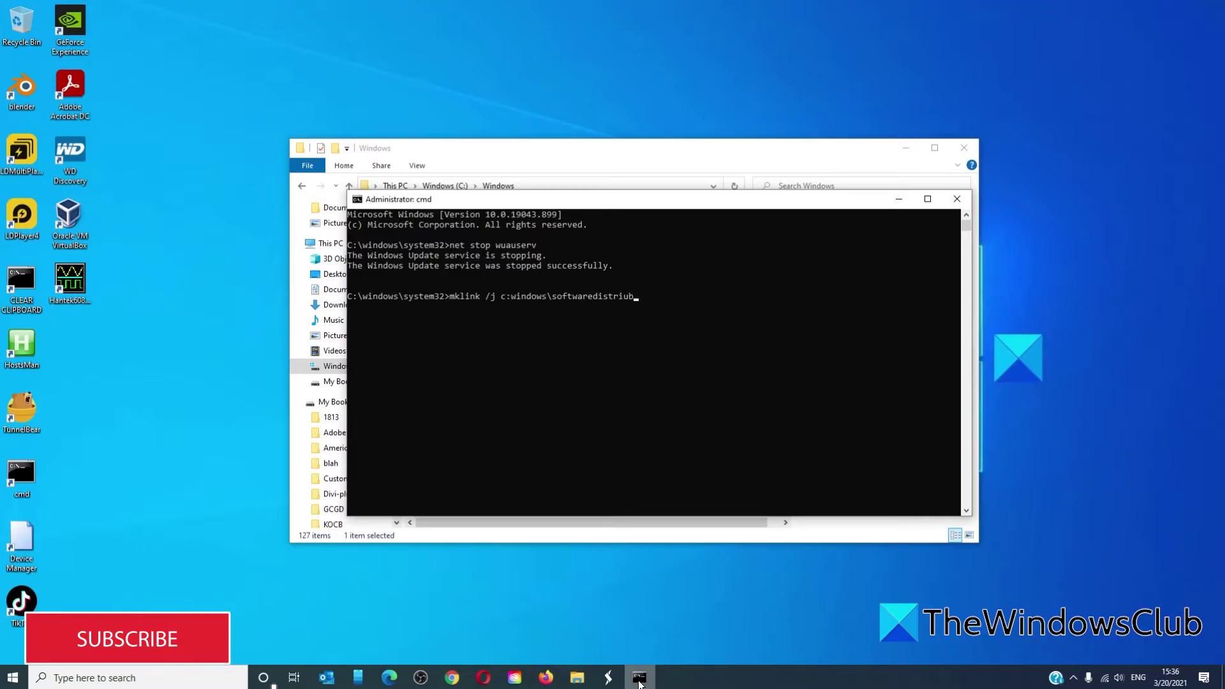
key(BackSpace)
key(BackSpace)
text(buti)
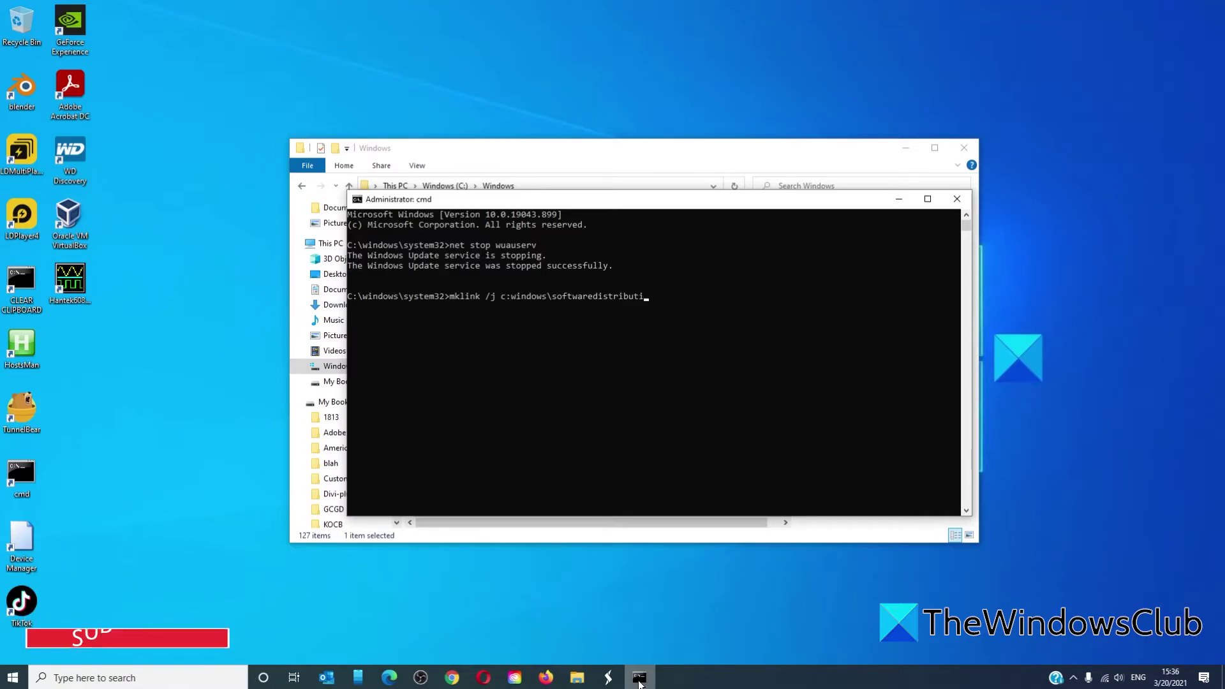
text(on)
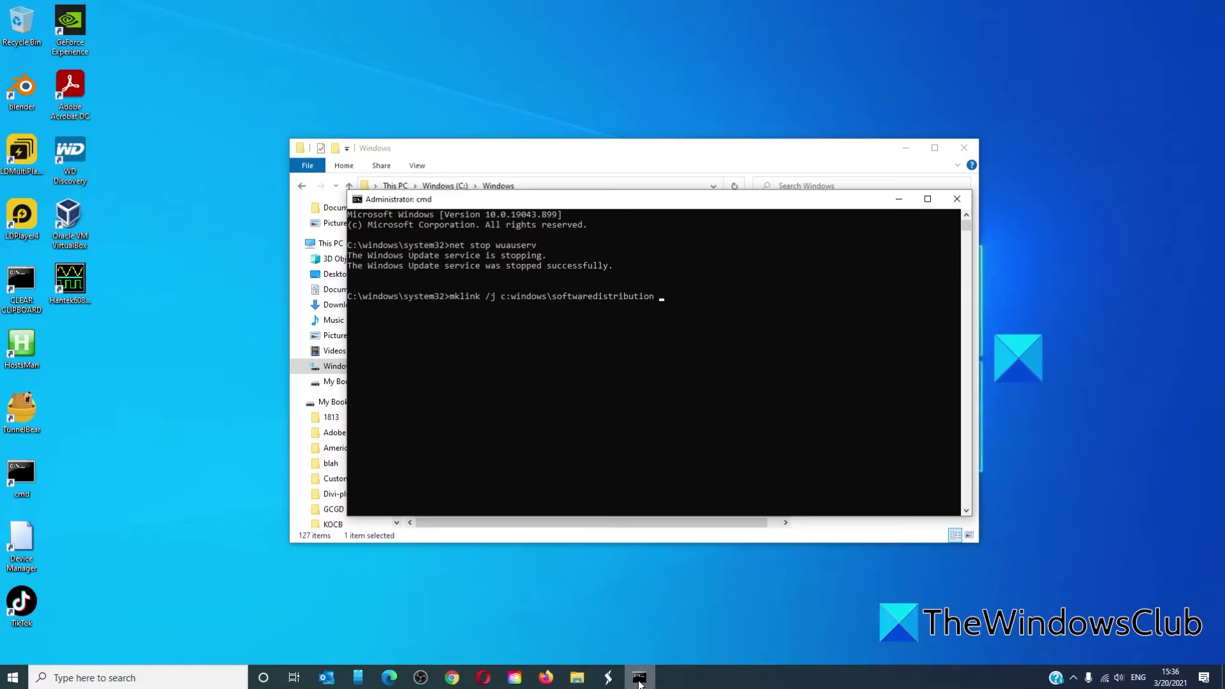
text( d:windowsupdatedownload)
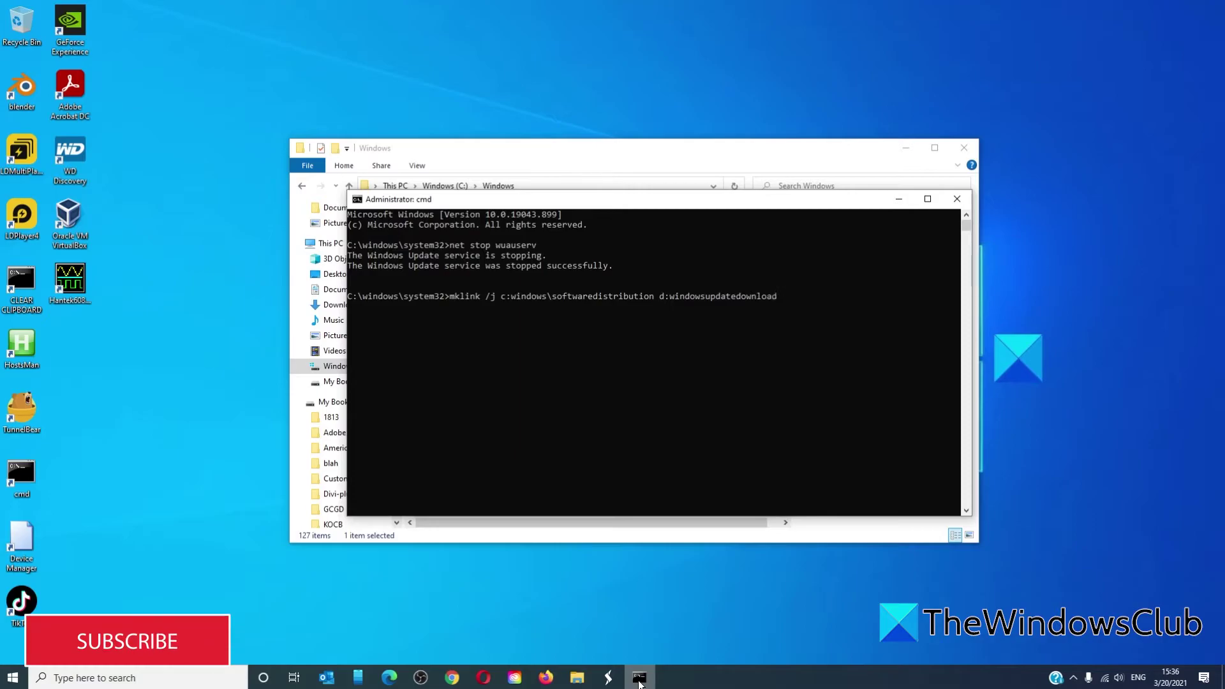
key(Return)
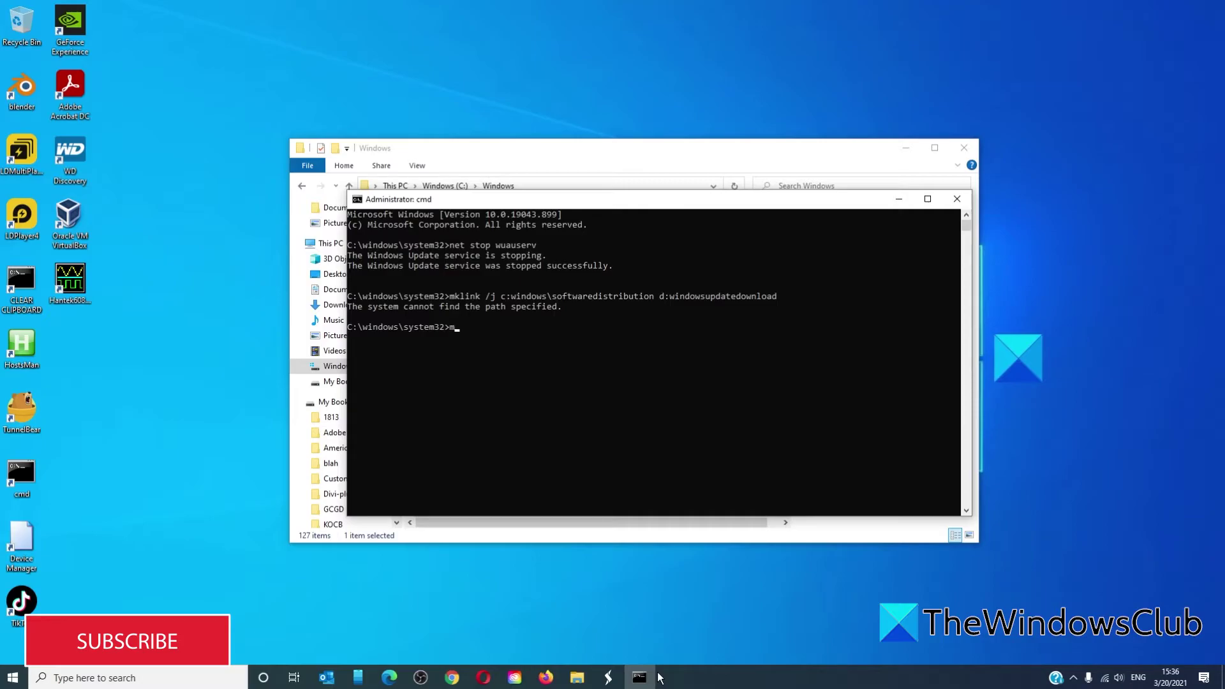
- Create a junction from c:\windows\softwaredistribution to d:\windowsupdatedownload with mklink /j
text(mklink)
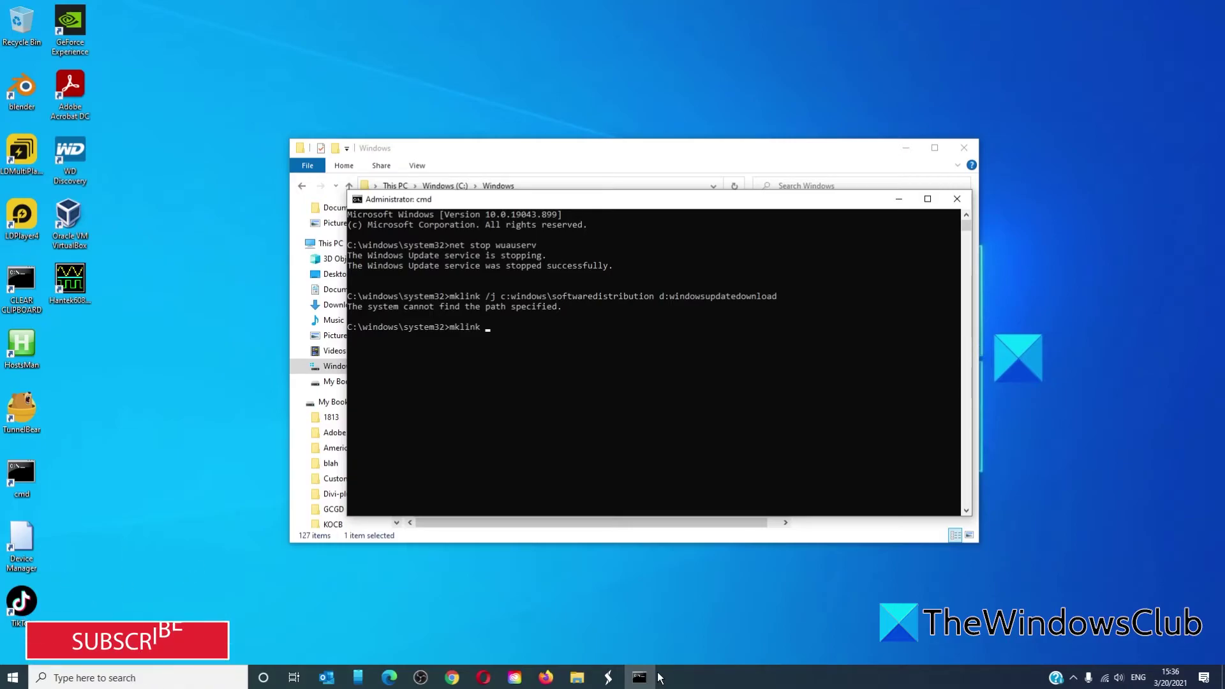
text( /j)
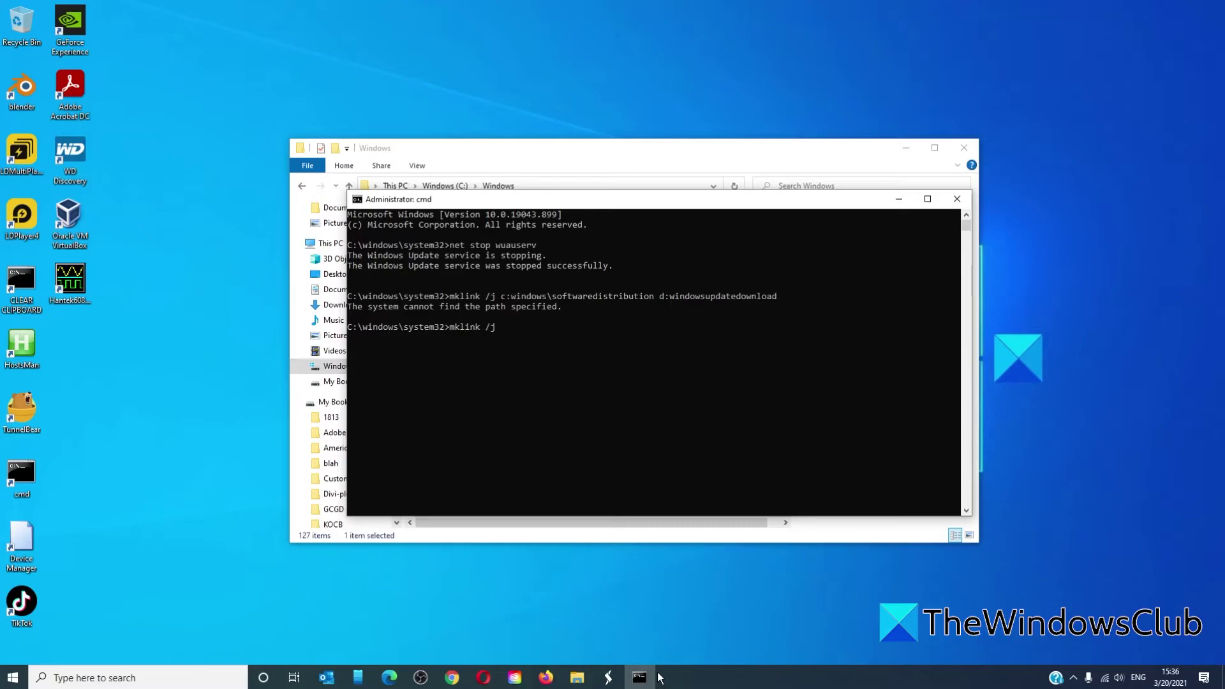
text( c:)
text(\windows\softwaredis)
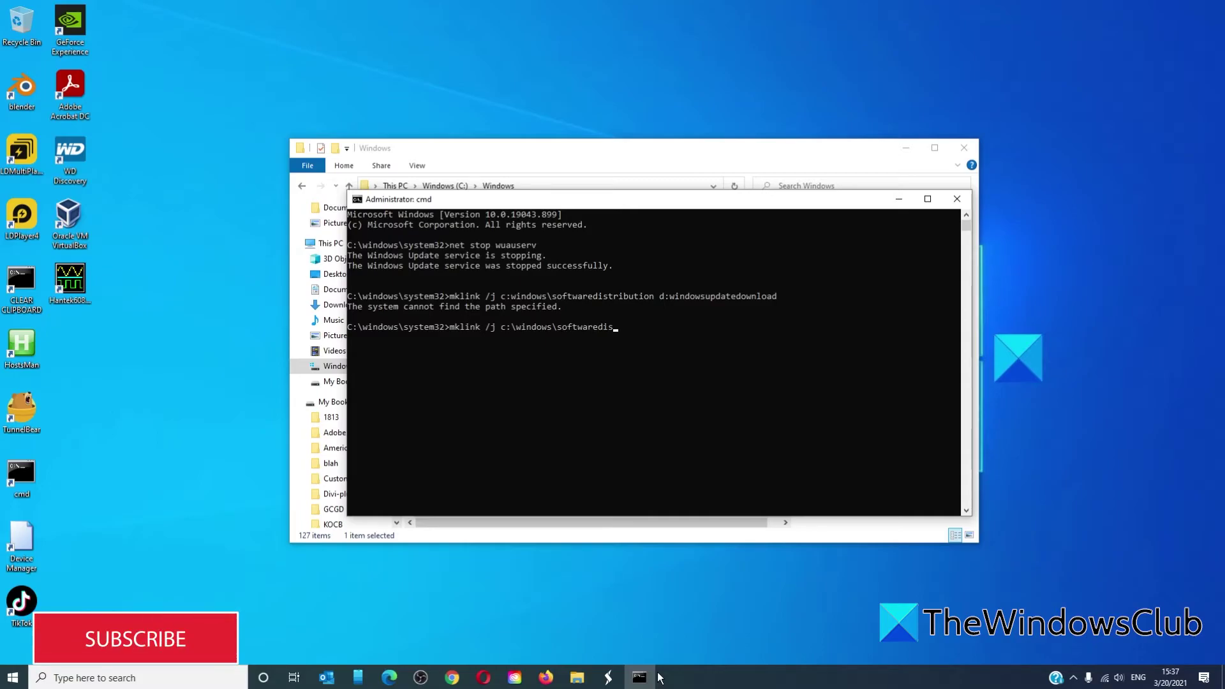
text(tribution d:\windowsupdatedo)
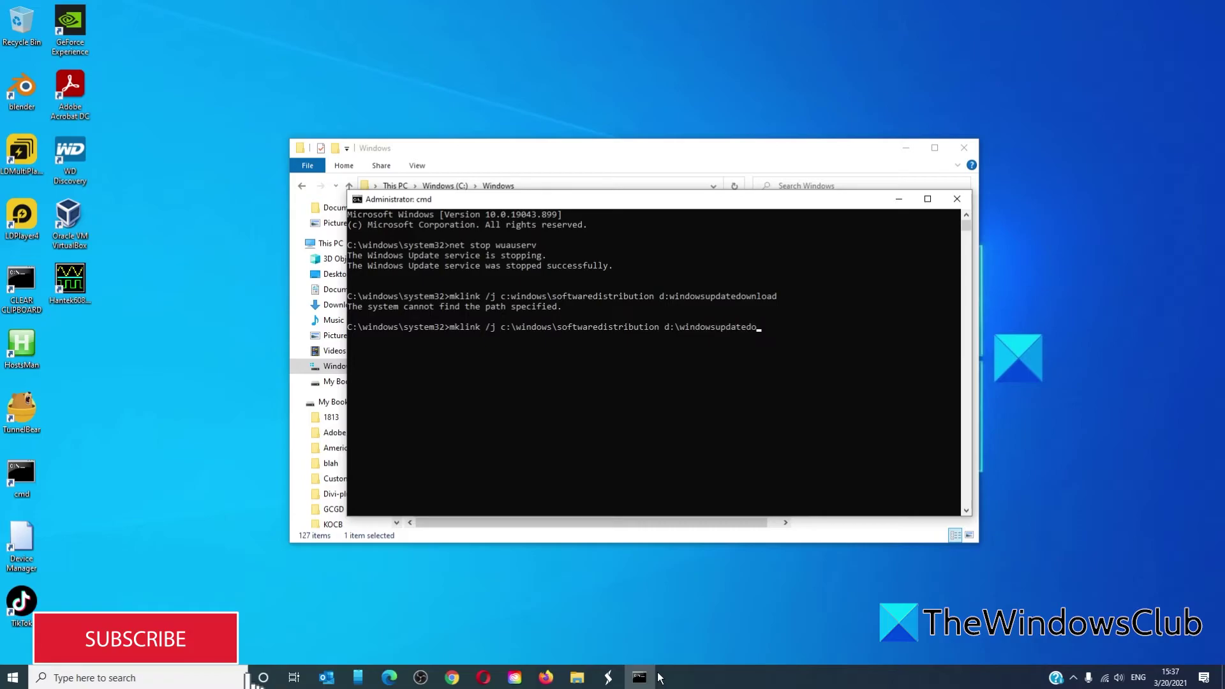
text(wnload)
key(Return)
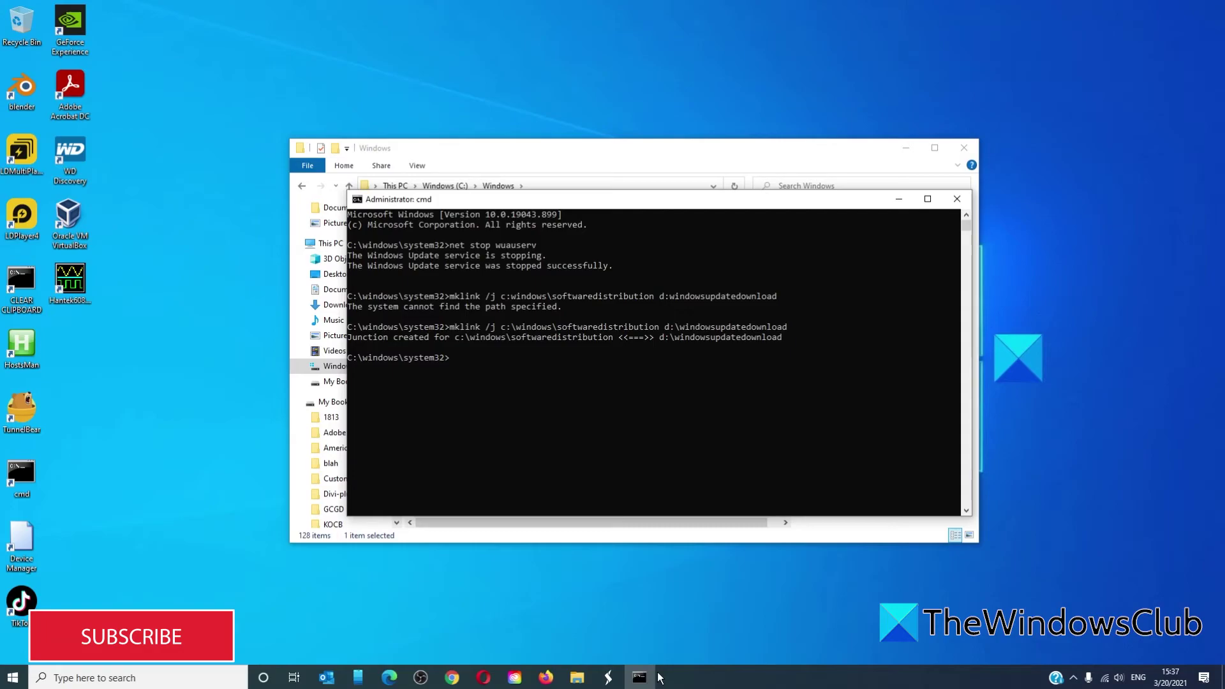
- Restart the Windows Update service with net start wuauserv and bring up Settings
text(net start wuauserv)
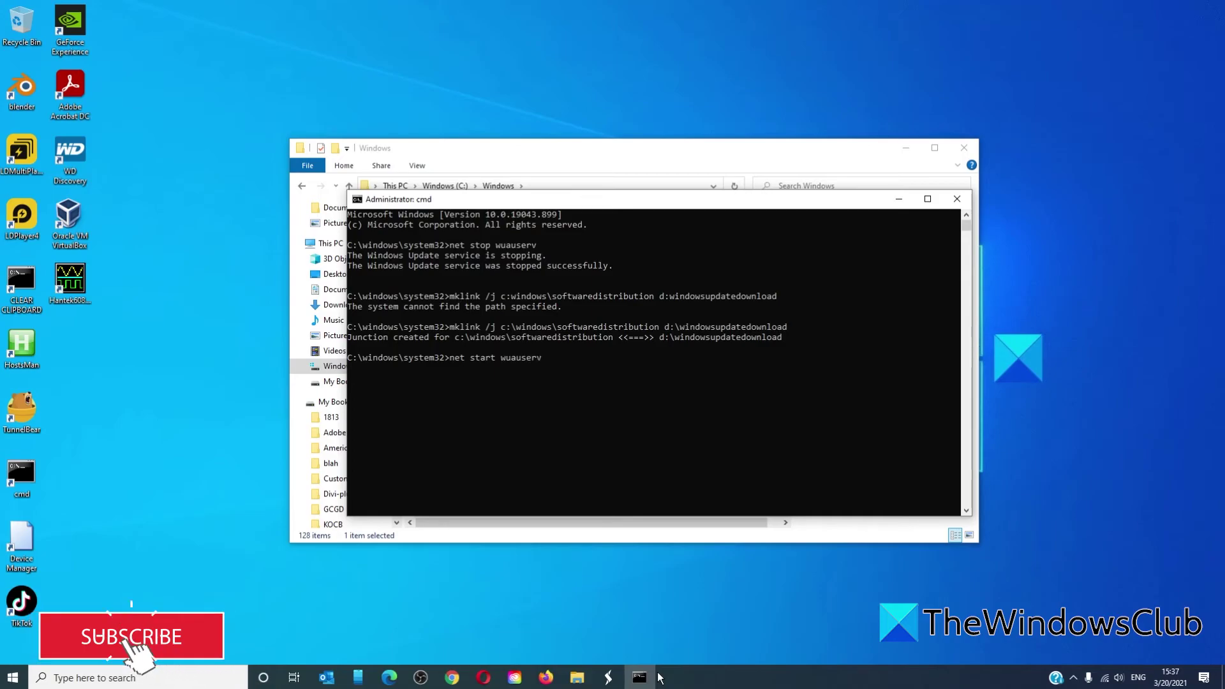
key(Return)
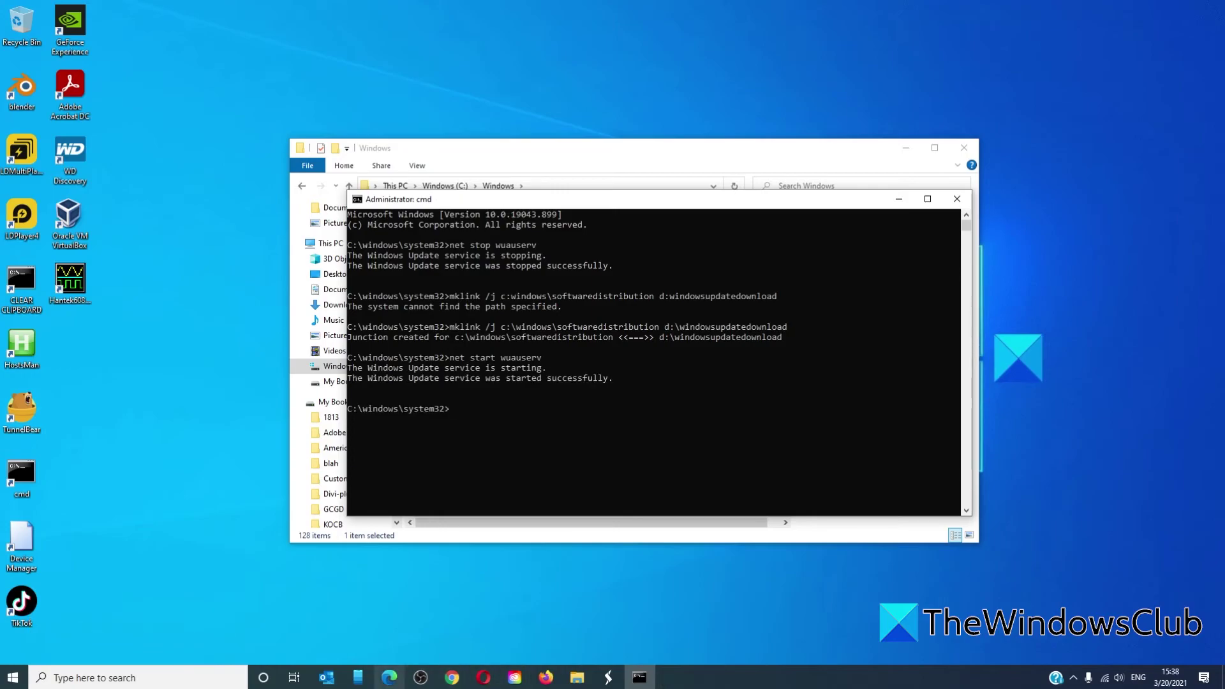
key(super+i)
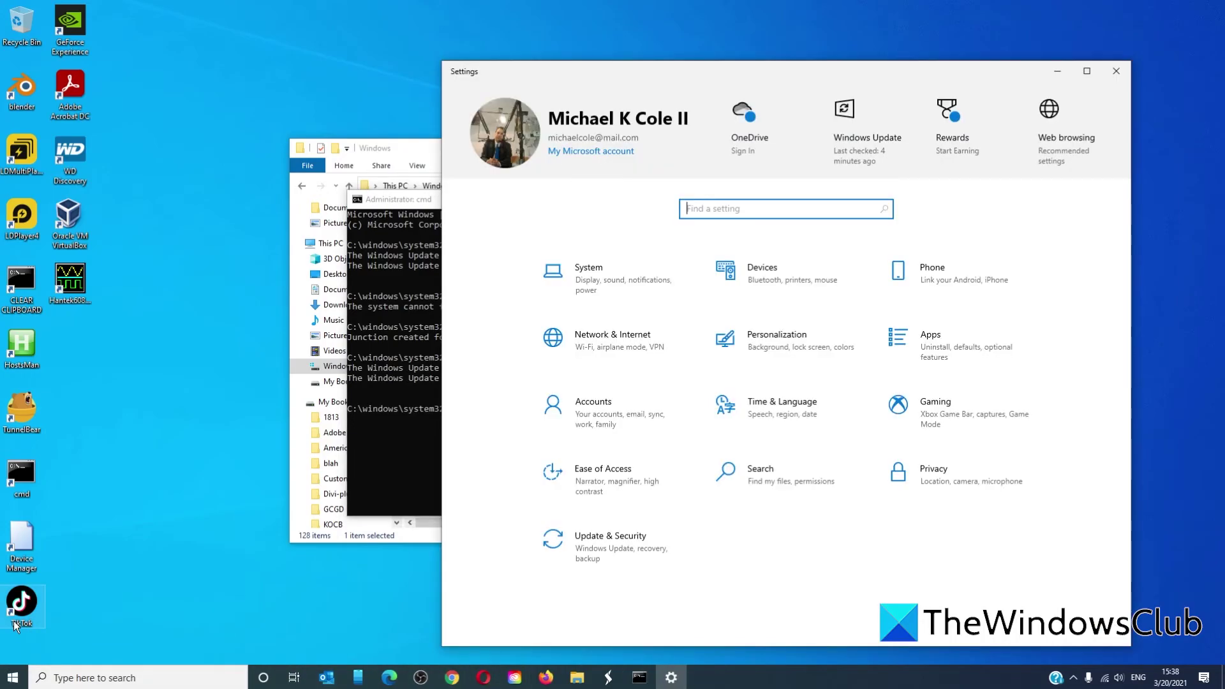
- Check for updates under Update & Security, starting the Defender KB2267602 download
click(593, 560)
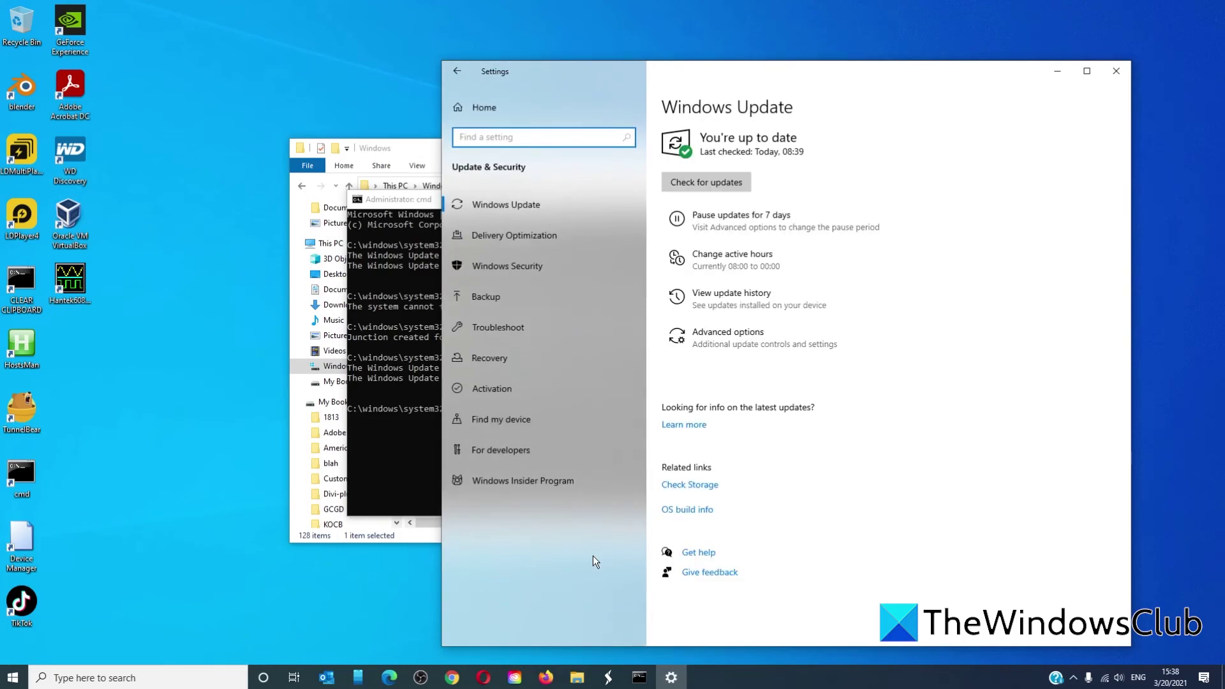
click(690, 182)
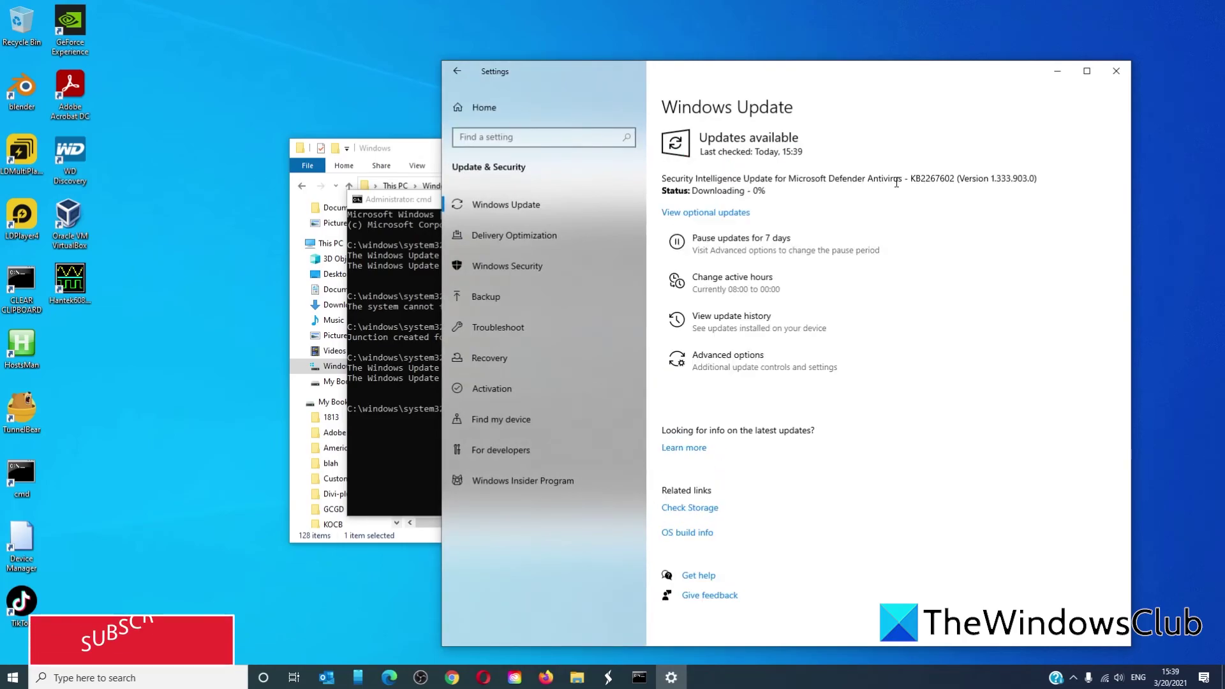